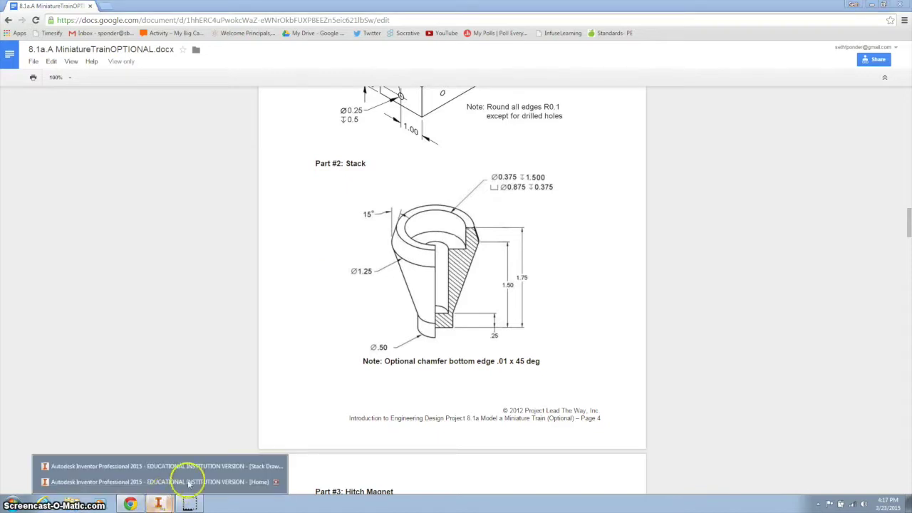
Leave the Stack reference page for Inventor and list its open windows from the taskbar
{"action": "left_click", "coordinate": [172, 468]}
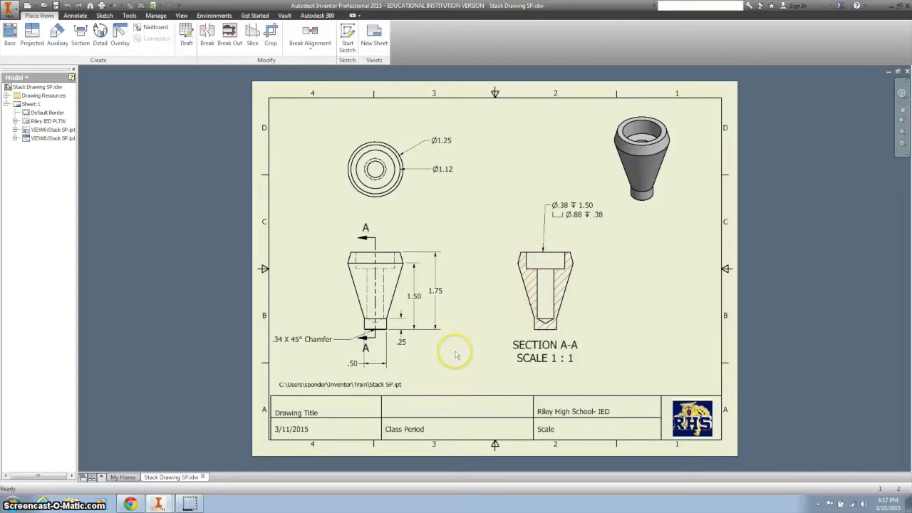
{"action": "left_click", "coordinate": [158, 503]}
Switch to the Inventor Home window and open the RHS title drawing from Recently Used
{"action": "left_click", "coordinate": [168, 482]}
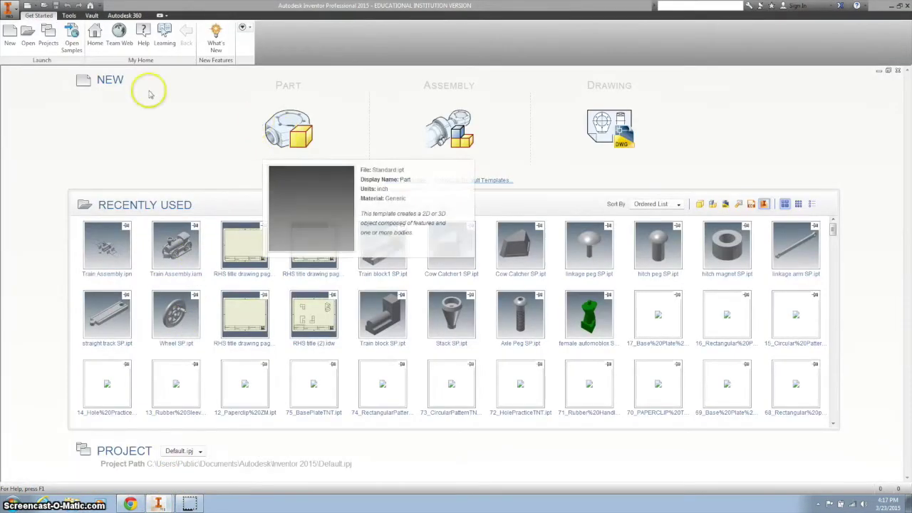
{"action": "mouse_move", "coordinate": [609, 121]}
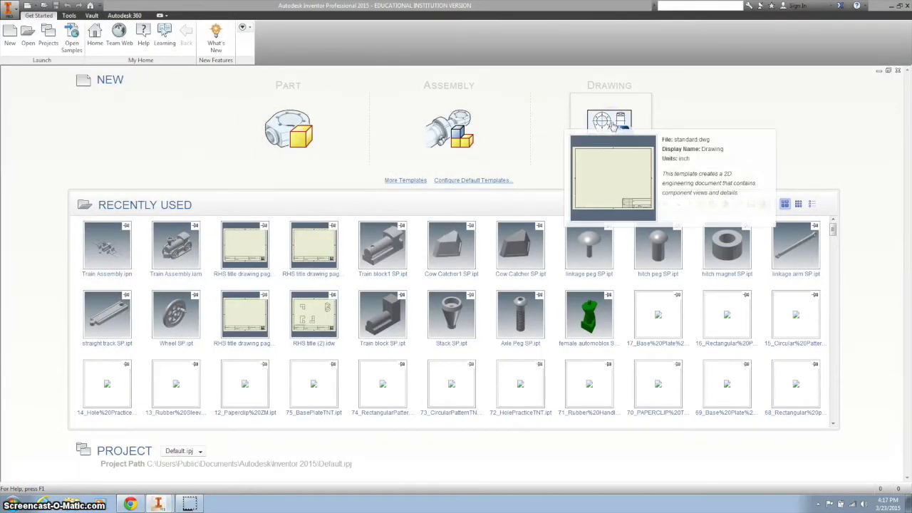
{"action": "left_click", "coordinate": [237, 245]}
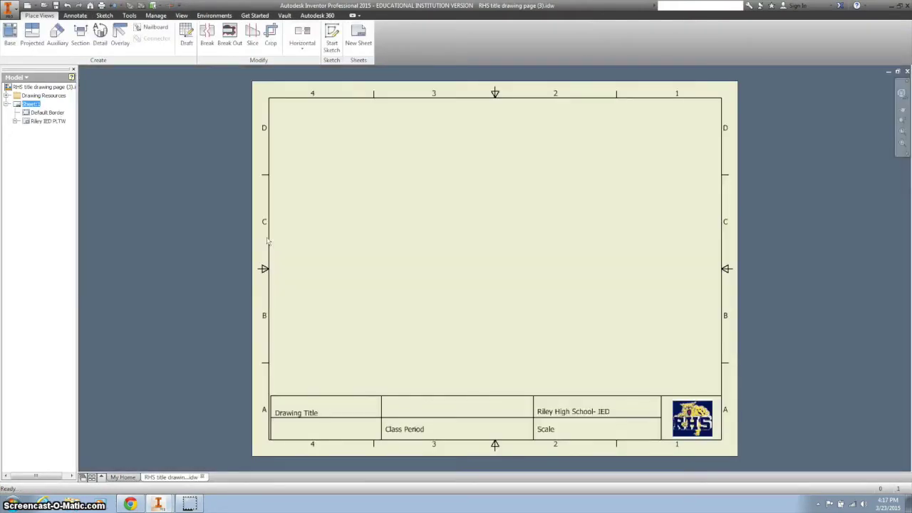
Place a front base view of Stack SP.ipt, browsed via Part Files, on the sheet
{"action": "left_click", "coordinate": [12, 34]}
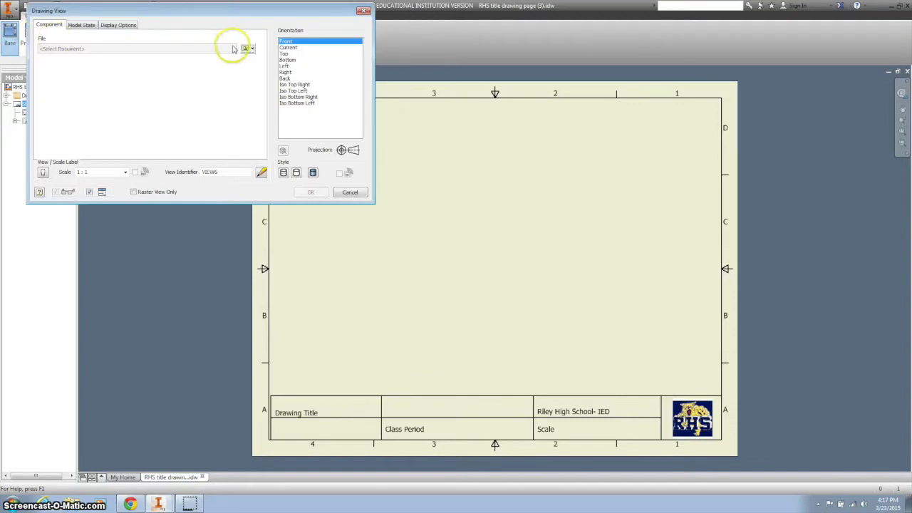
{"action": "left_click", "coordinate": [245, 48]}
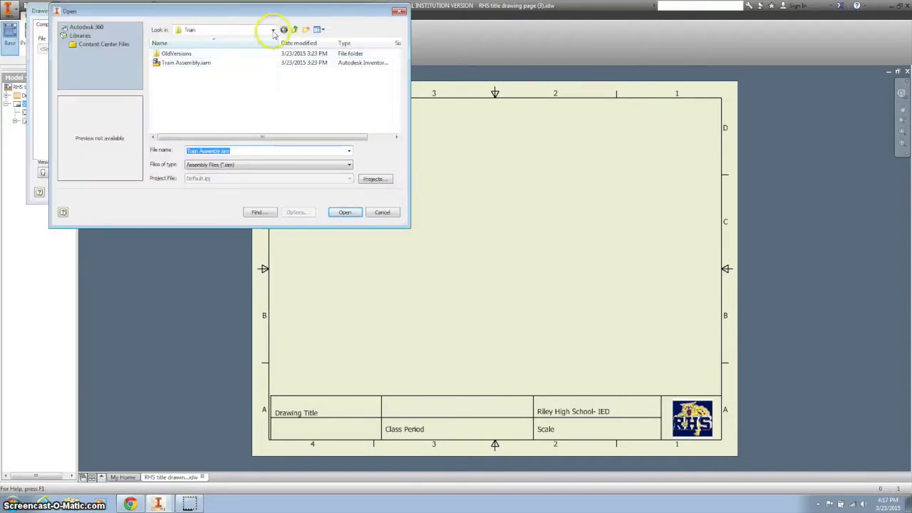
{"action": "left_click", "coordinate": [244, 165]}
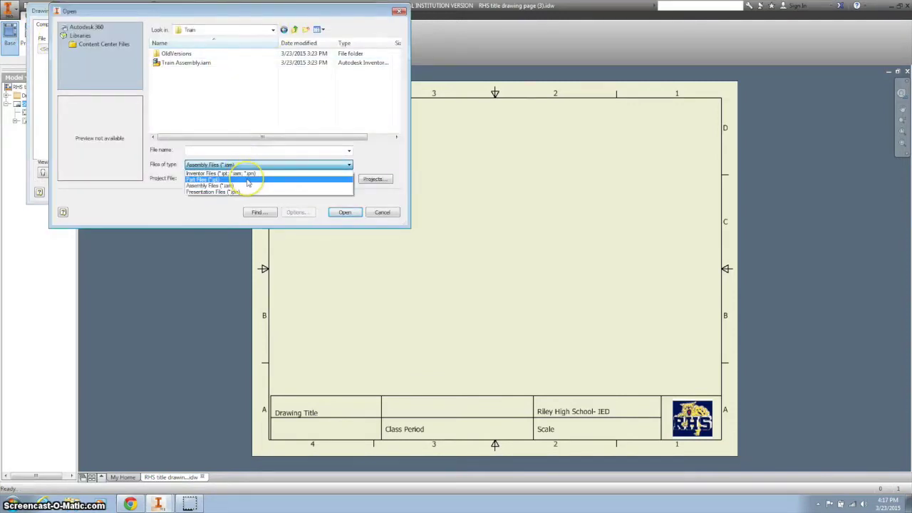
{"action": "left_click", "coordinate": [248, 181]}
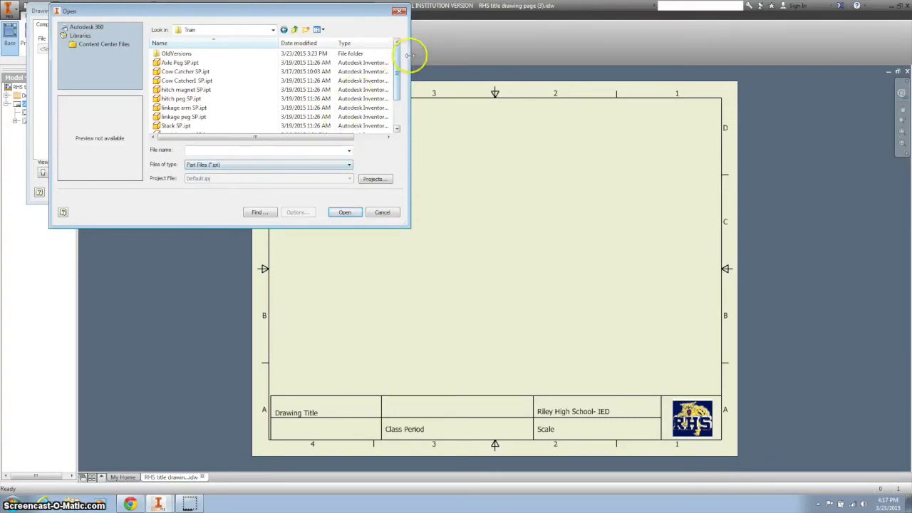
{"action": "left_click", "coordinate": [165, 125]}
{"action": "left_click", "coordinate": [340, 214]}
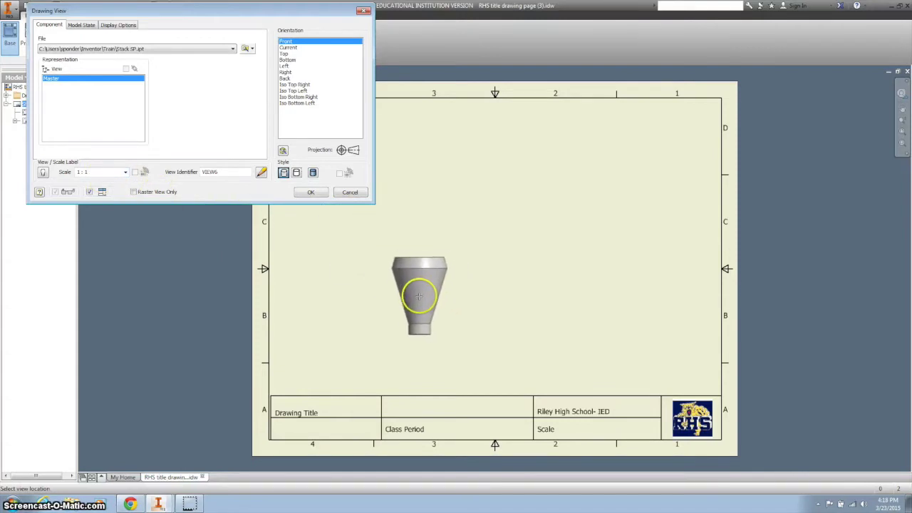
{"action": "left_click", "coordinate": [418, 301]}
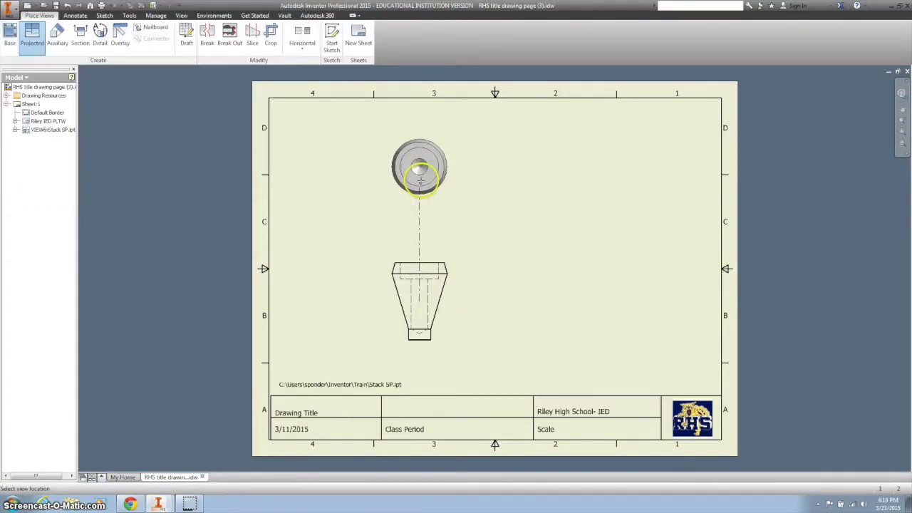
Create a projected top view above the front view and an isometric view at upper right
{"action": "left_click", "coordinate": [427, 171]}
{"action": "left_click", "coordinate": [626, 177]}
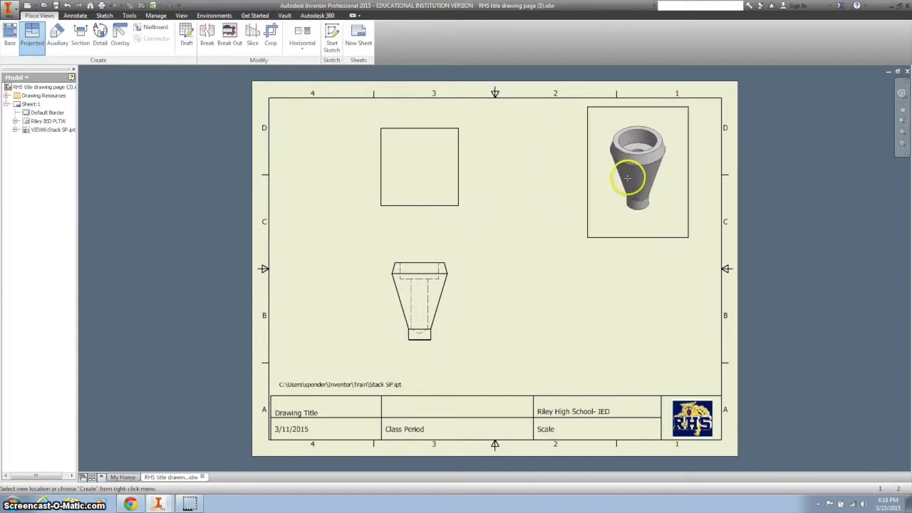
{"action": "right_click", "coordinate": [529, 203]}
{"action": "left_click", "coordinate": [513, 240]}
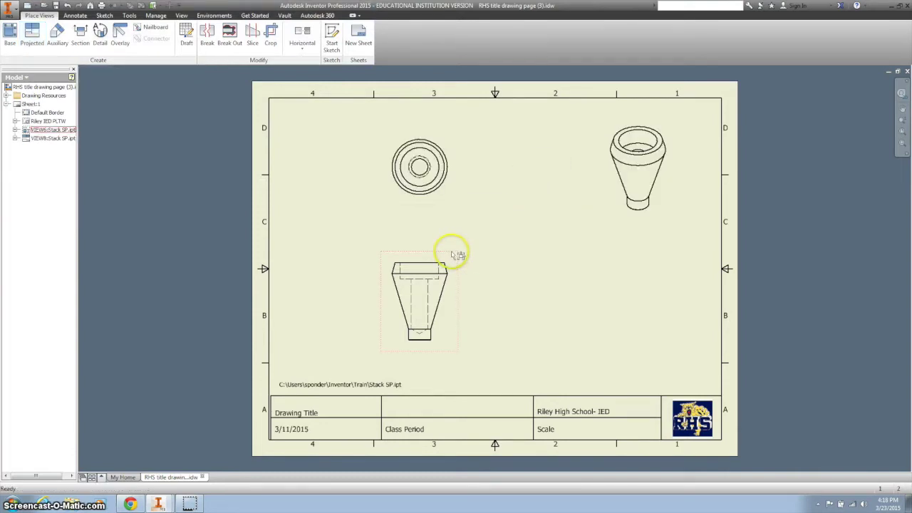
{"action": "right_click", "coordinate": [618, 119]}
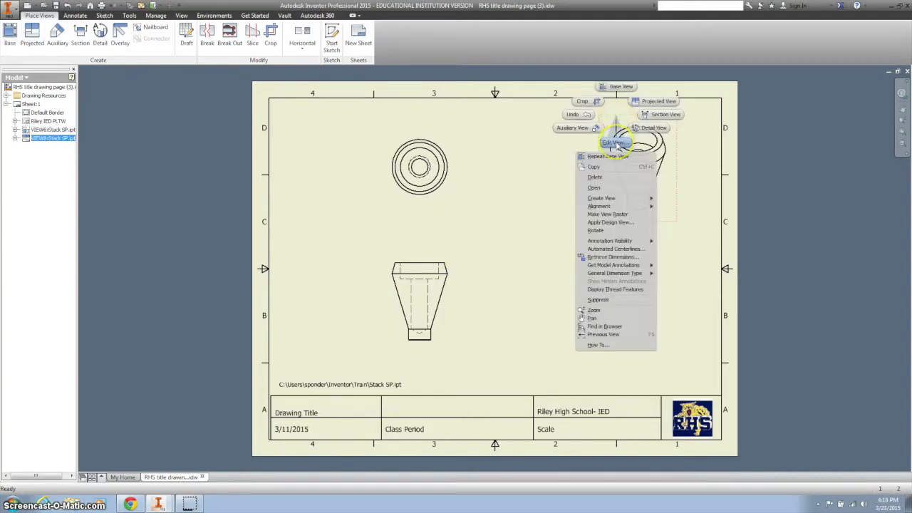
Change the isometric view's style to Shaded through Edit View
{"action": "left_click", "coordinate": [617, 145]}
{"action": "left_click", "coordinate": [313, 172]}
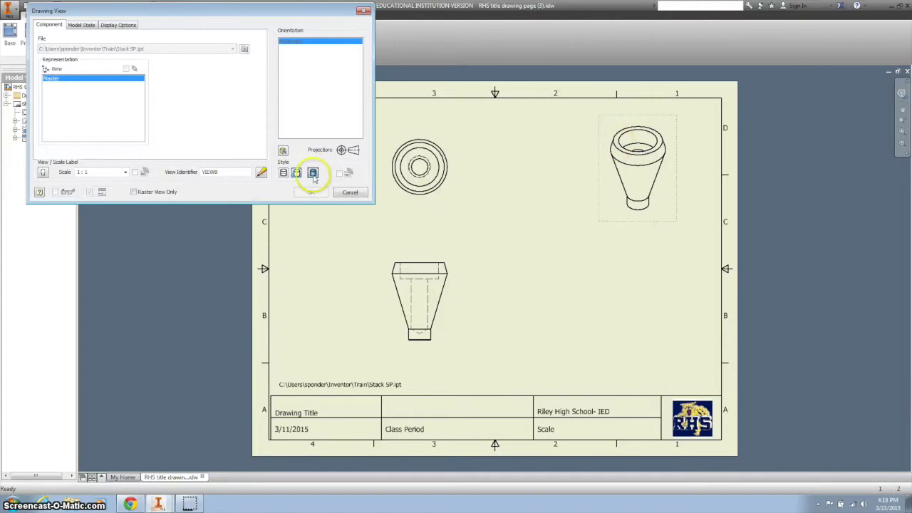
{"action": "left_click", "coordinate": [319, 197]}
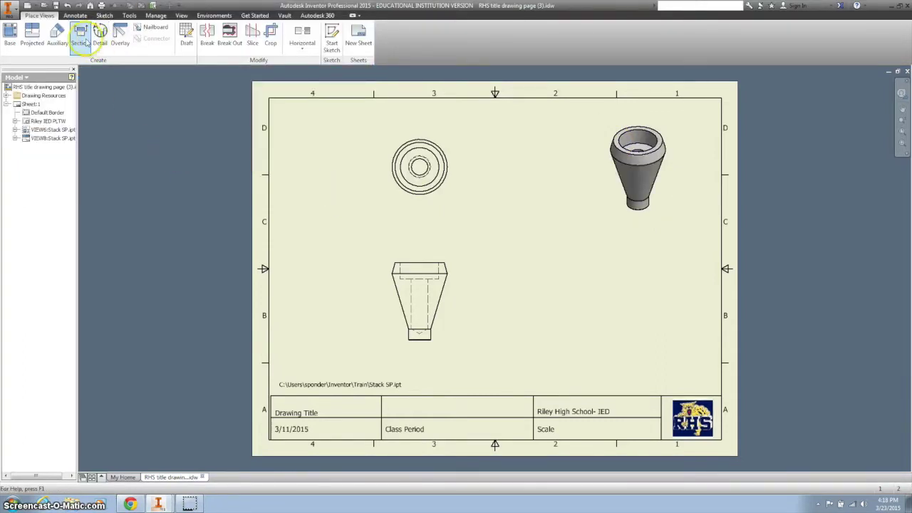
Draw a section line on the front view from the bottom-edge midpoint to above its top
{"action": "left_click", "coordinate": [412, 252]}
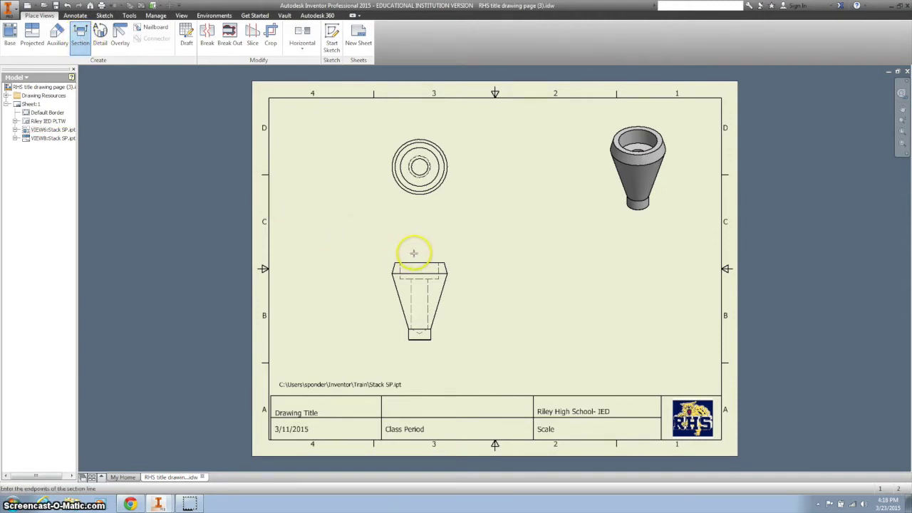
{"action": "scroll", "coordinate": [420, 340], "scroll_direction": "down", "scroll_amount": 3}
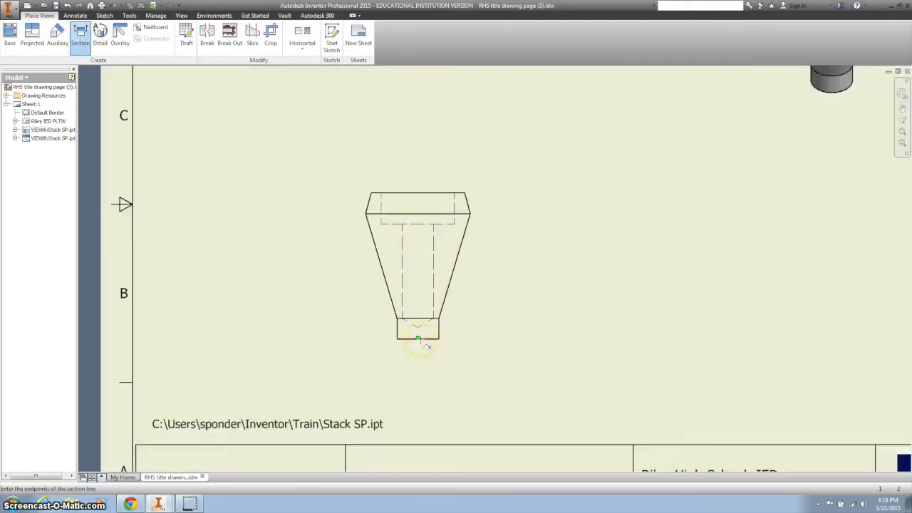
{"action": "scroll", "coordinate": [426, 345], "scroll_direction": "down", "scroll_amount": 3}
{"action": "scroll", "coordinate": [425, 345], "scroll_direction": "up", "scroll_amount": 2}
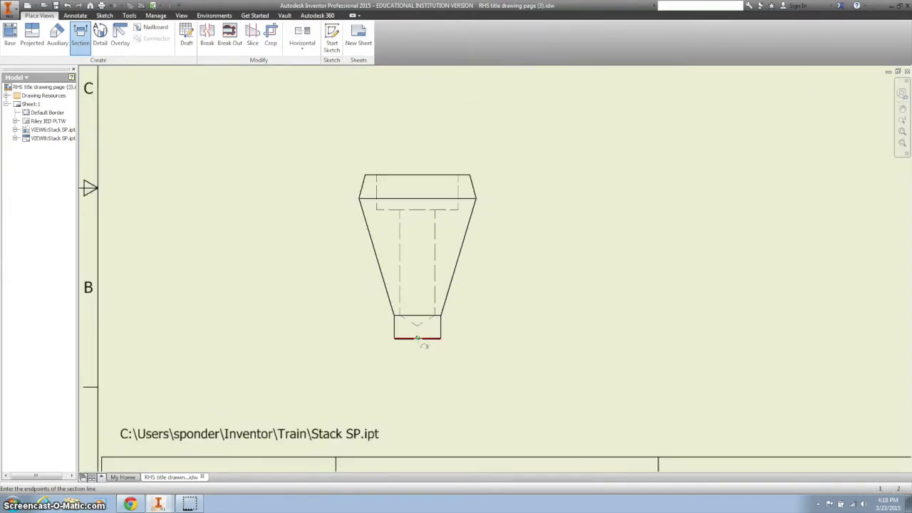
{"action": "left_click", "coordinate": [417, 337]}
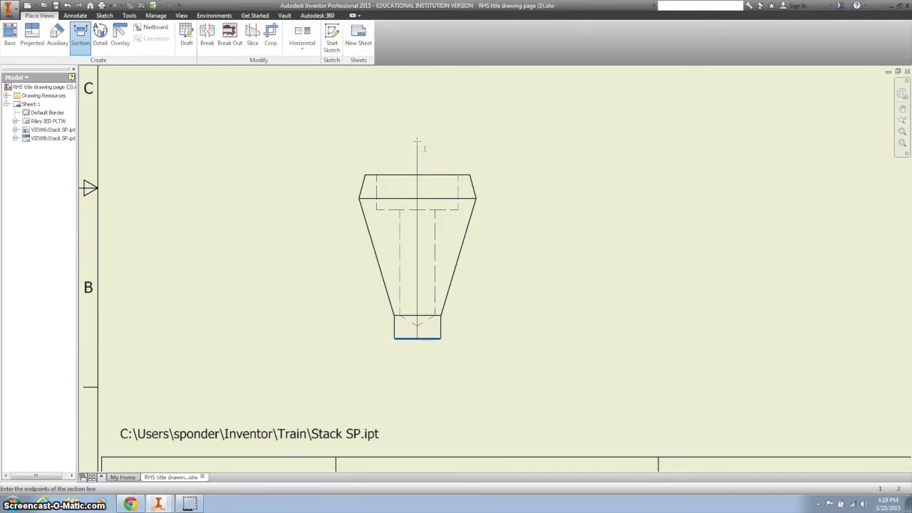
{"action": "left_click", "coordinate": [416, 142]}
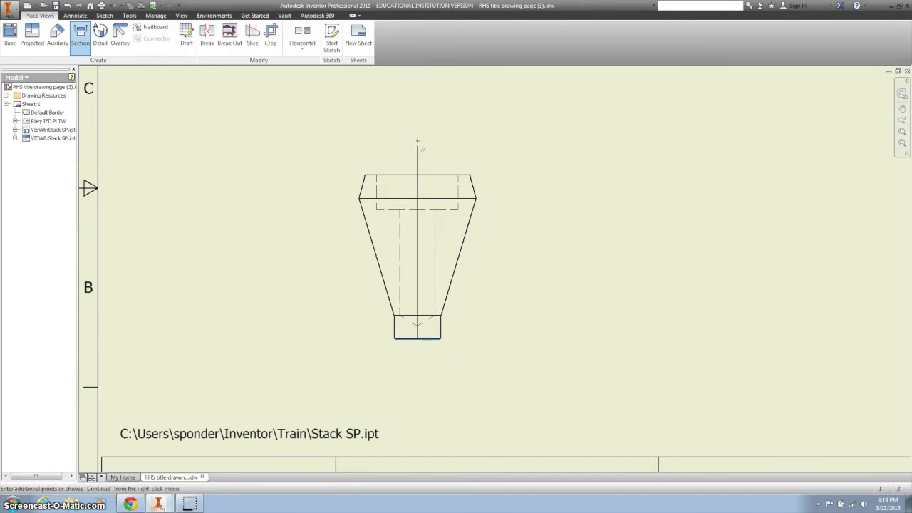
{"action": "right_click", "coordinate": [446, 111]}
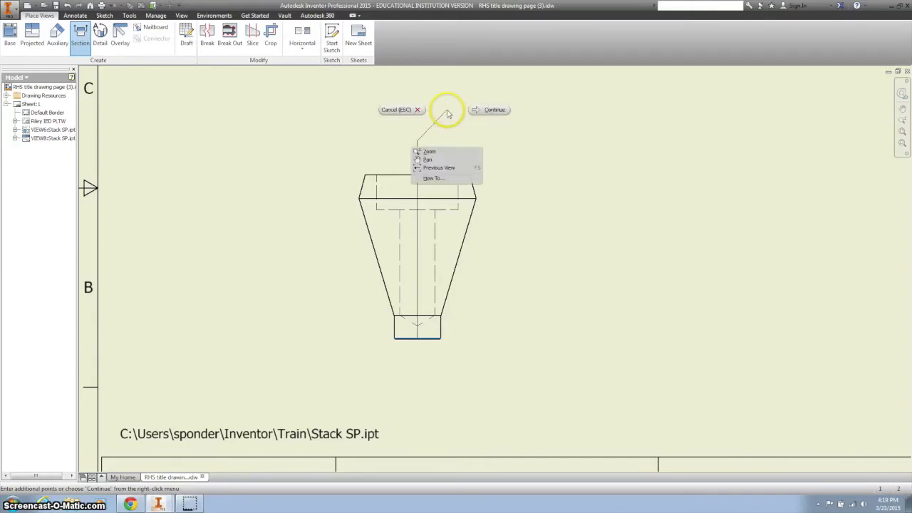
{"action": "left_click", "coordinate": [491, 111]}
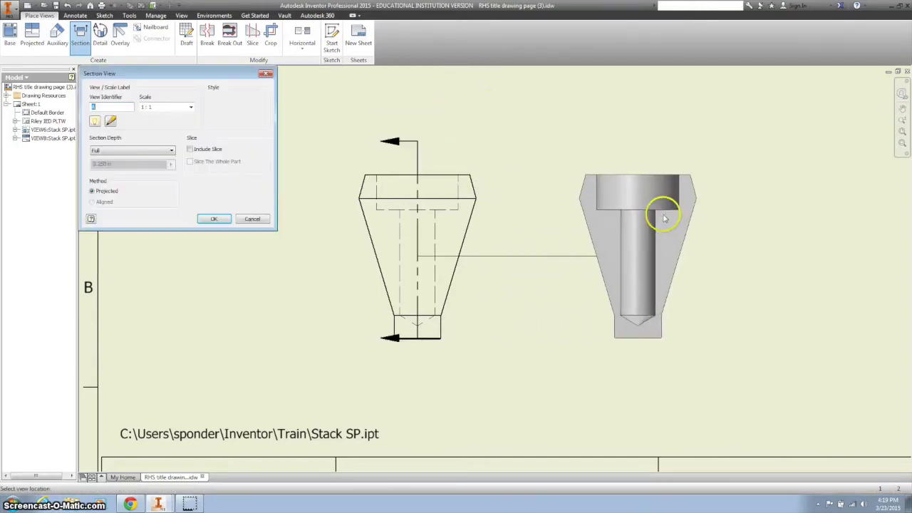
Drop the hatched SECTION A-A preview at 1:1 just right of the front view
{"action": "scroll", "coordinate": [708, 210], "scroll_direction": "down", "scroll_amount": 4}
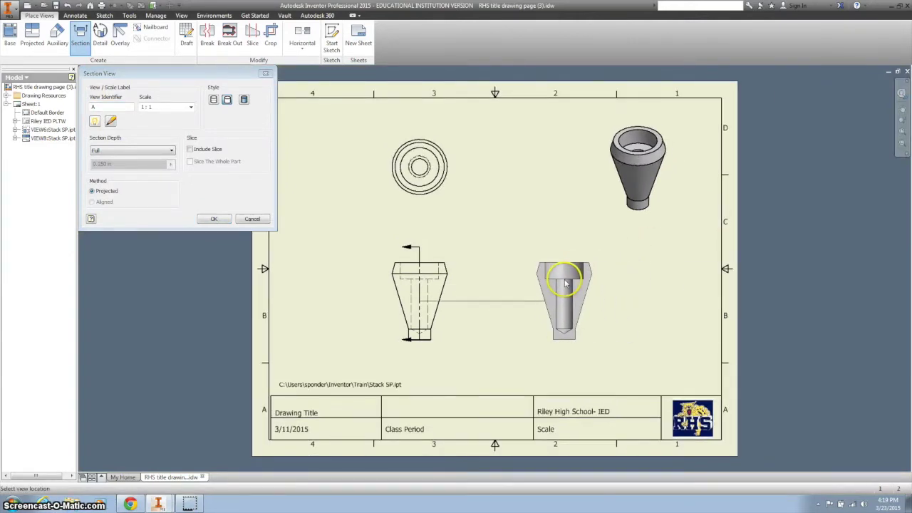
{"action": "left_click", "coordinate": [568, 284]}
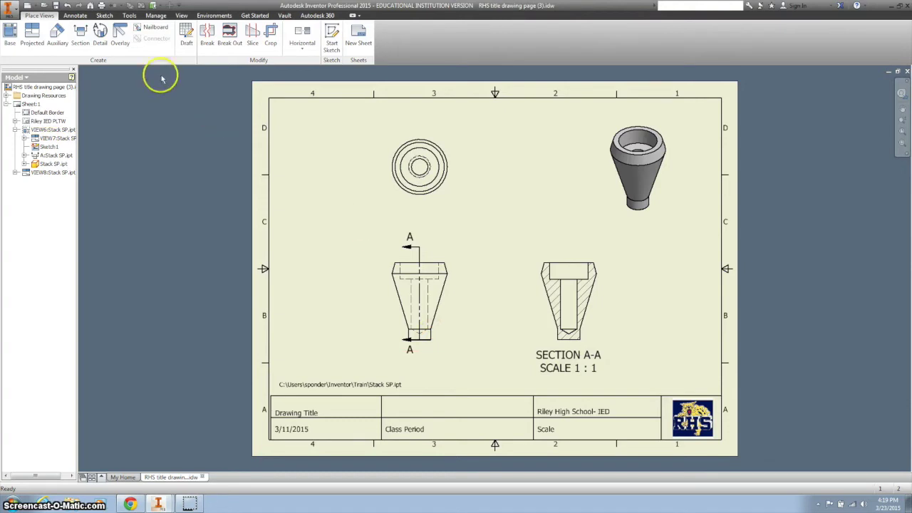
Dimension the top view's outer circle Ø1.25 and inner circle Ø1.12
{"action": "left_click", "coordinate": [73, 16]}
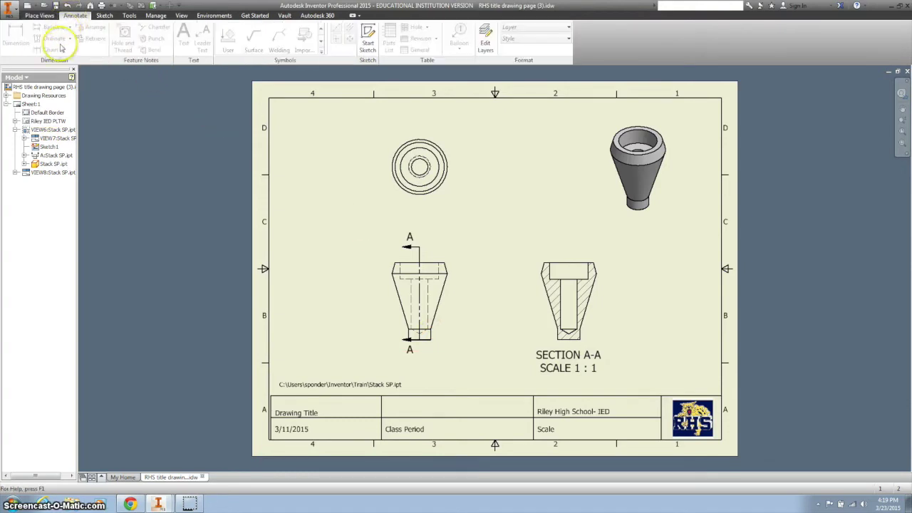
{"action": "left_click", "coordinate": [14, 40]}
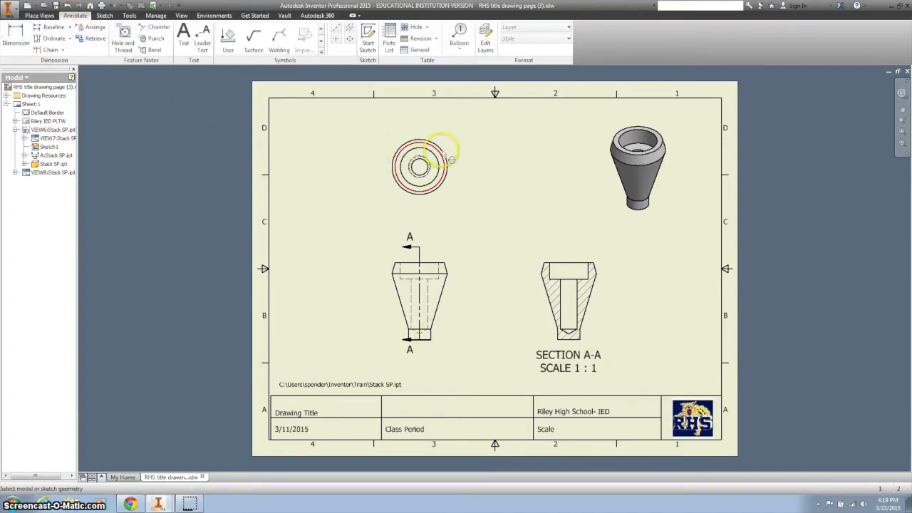
{"action": "left_click", "coordinate": [443, 148]}
{"action": "left_click", "coordinate": [470, 138]}
{"action": "left_click", "coordinate": [289, 236]}
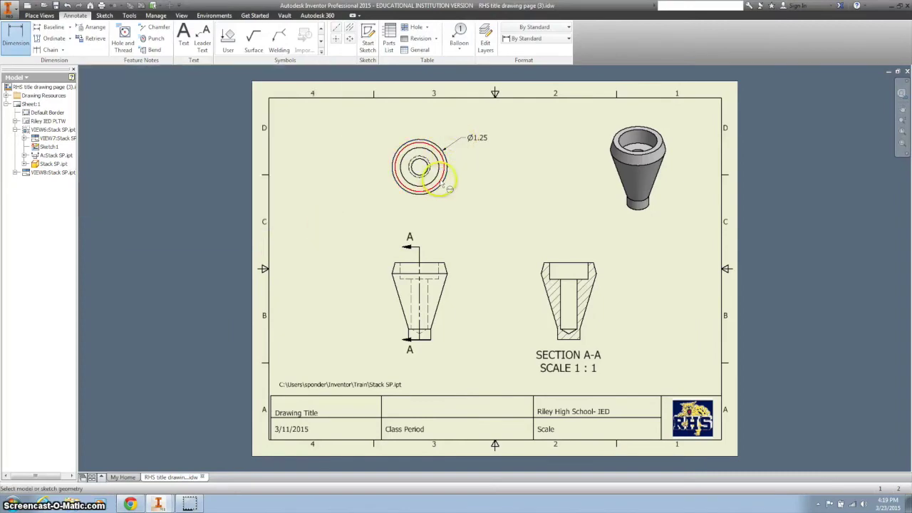
{"action": "left_click", "coordinate": [444, 173]}
{"action": "left_click", "coordinate": [469, 188]}
{"action": "left_click", "coordinate": [266, 235]}
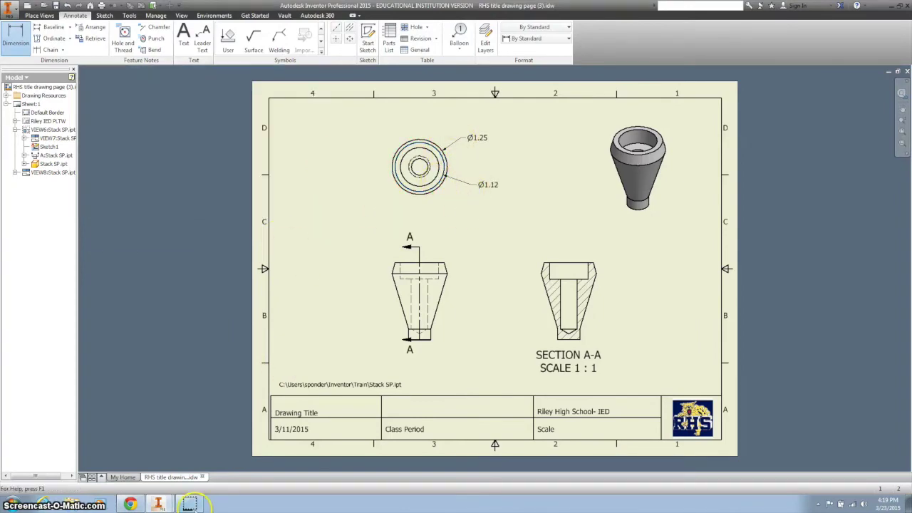
{"action": "left_click", "coordinate": [131, 505]}
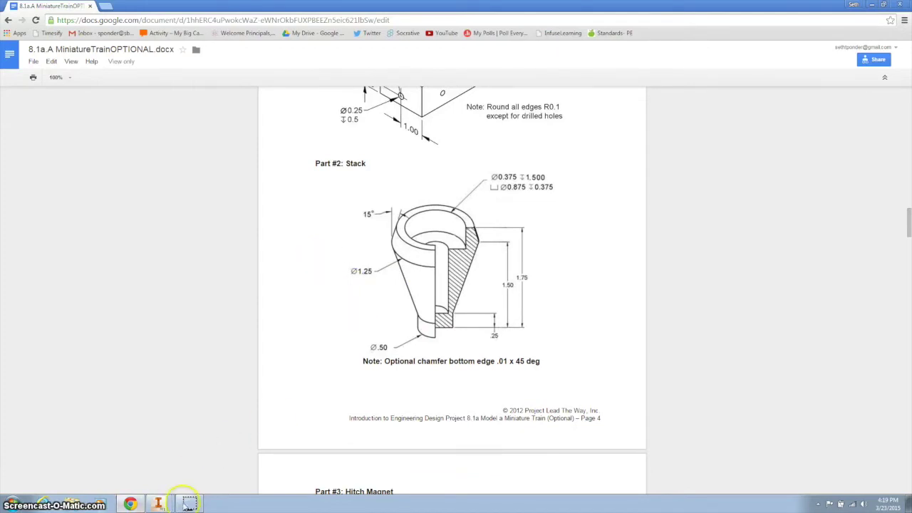
{"action": "left_click", "coordinate": [158, 503]}
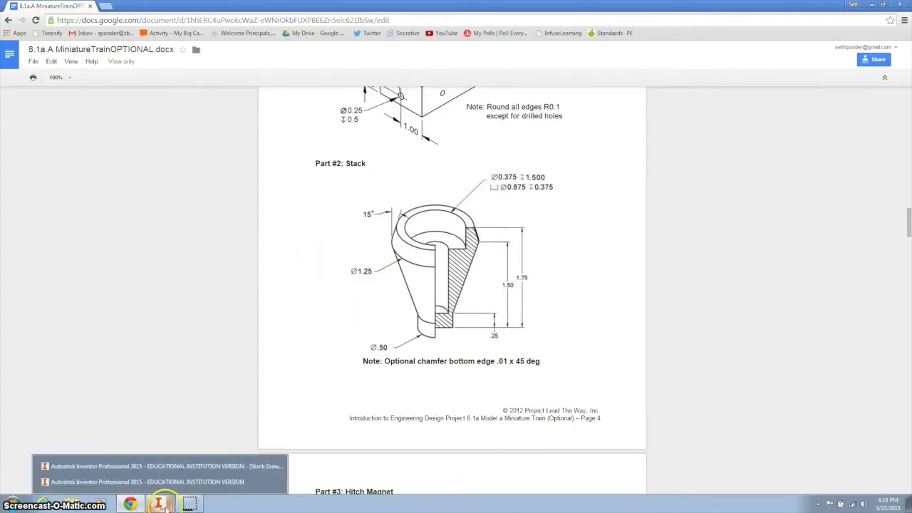
{"action": "left_click", "coordinate": [172, 481]}
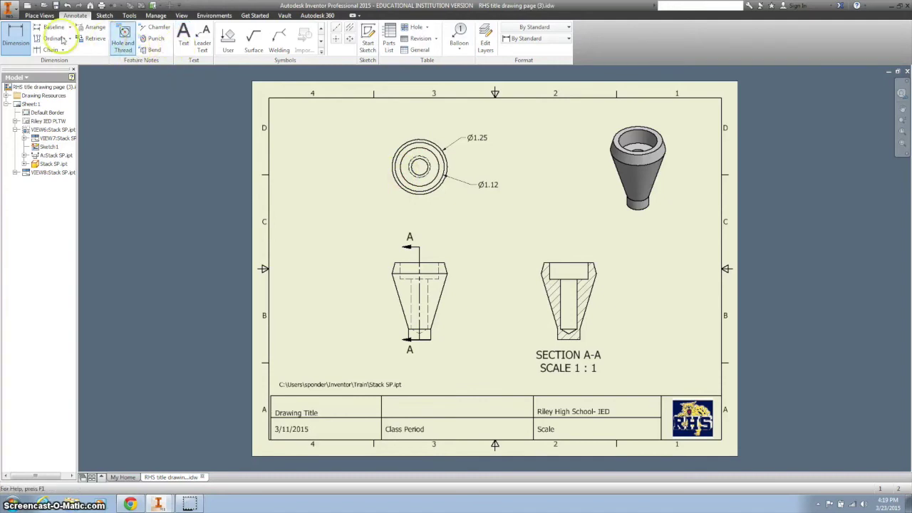
Attach the Ø.38 ↧1.50, ⌴Ø.88 ↧.38 hole note to section A-A's counterbored hole
{"action": "left_click", "coordinate": [19, 38]}
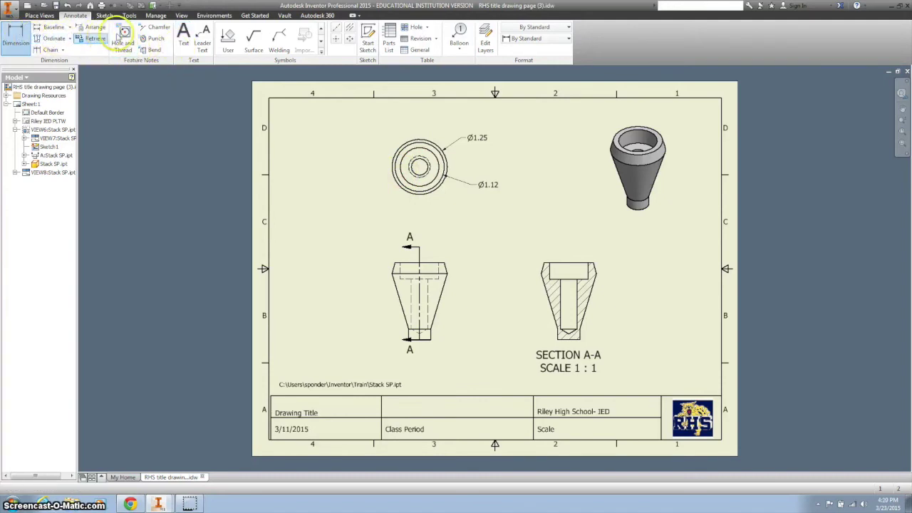
{"action": "left_click", "coordinate": [124, 35]}
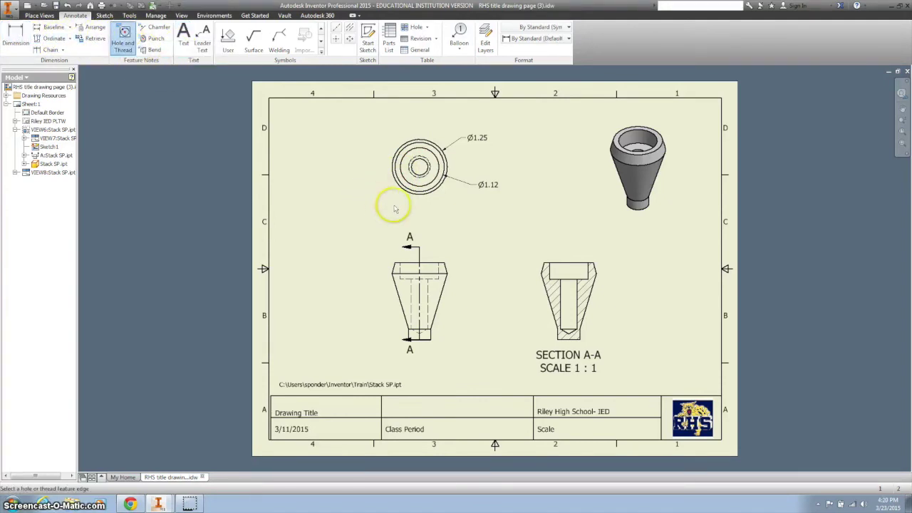
{"action": "left_click", "coordinate": [569, 264]}
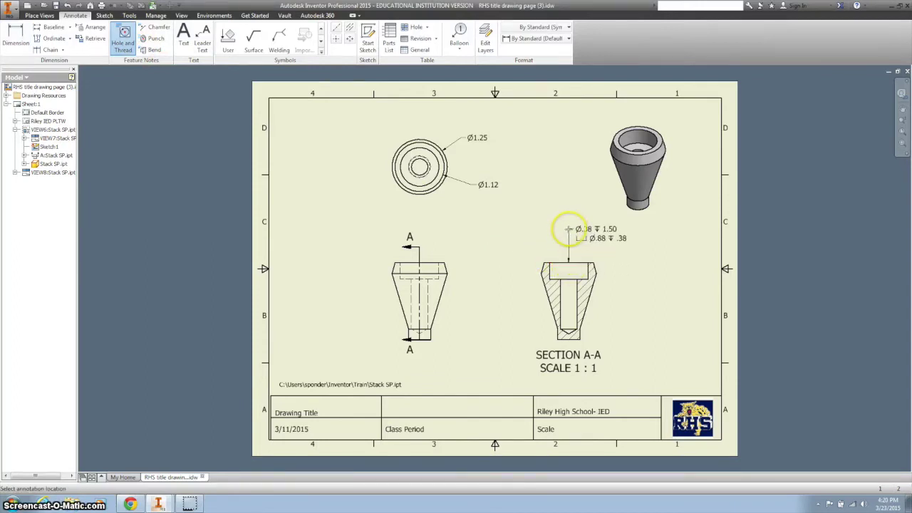
{"action": "left_click", "coordinate": [568, 229]}
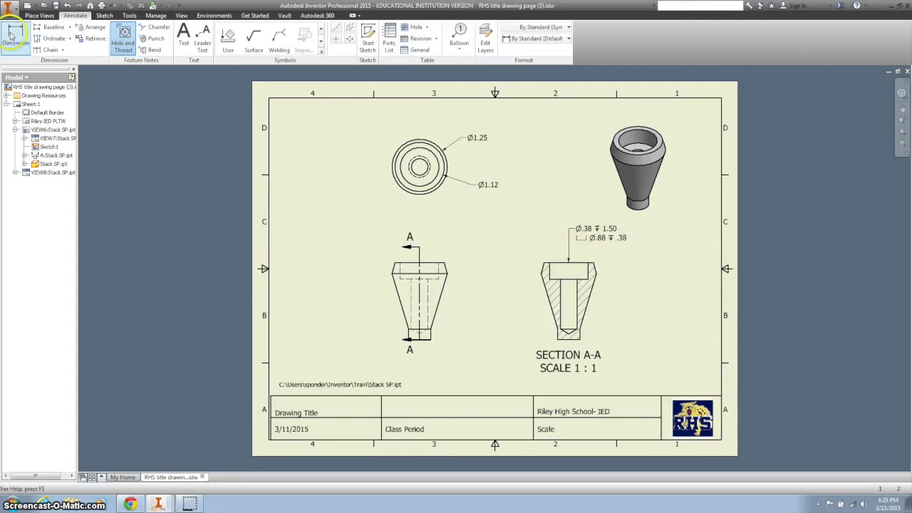
Label the front view's bottom chamfer with a .34 X 45° Chamfer note placed to its left
{"action": "left_click", "coordinate": [156, 28]}
{"action": "scroll", "coordinate": [399, 346], "scroll_direction": "up", "scroll_amount": 2}
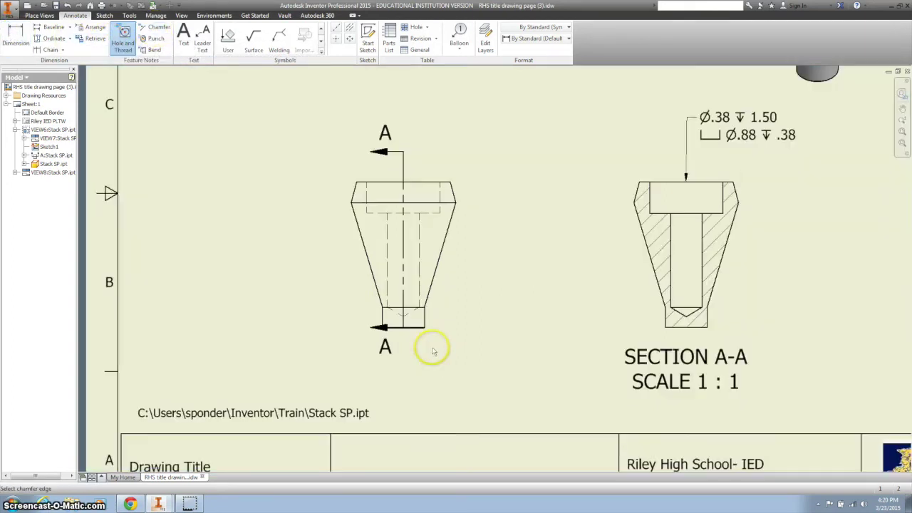
{"action": "scroll", "coordinate": [420, 347], "scroll_direction": "up", "scroll_amount": 2}
{"action": "scroll", "coordinate": [410, 347], "scroll_direction": "up", "scroll_amount": 2}
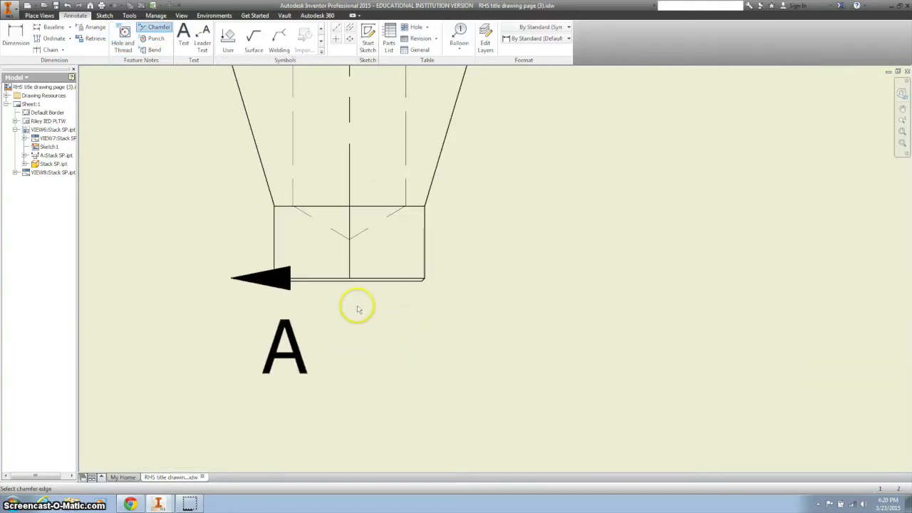
{"action": "left_click", "coordinate": [389, 286]}
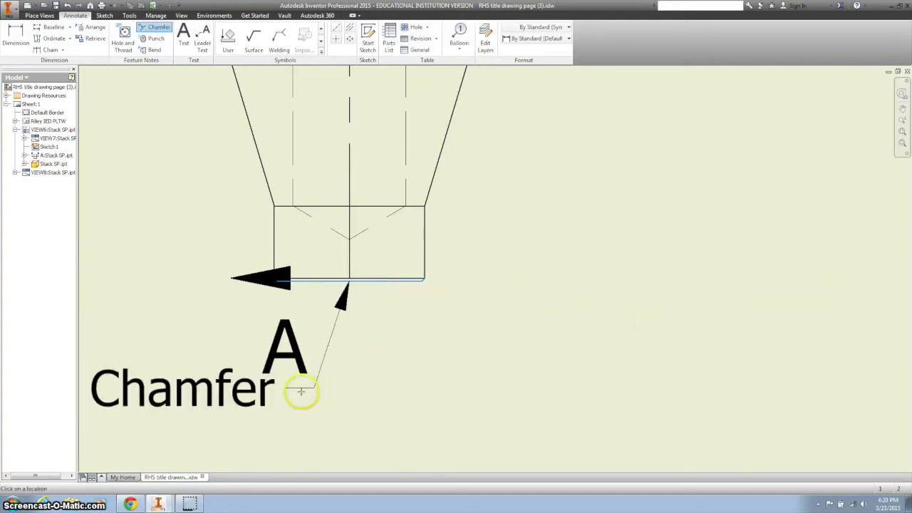
{"action": "key", "text": "Home"}
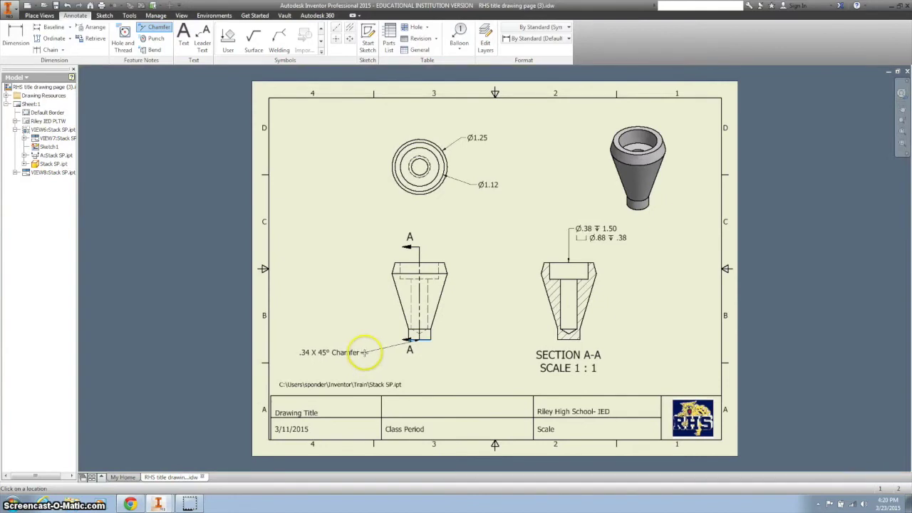
{"action": "left_click", "coordinate": [366, 356]}
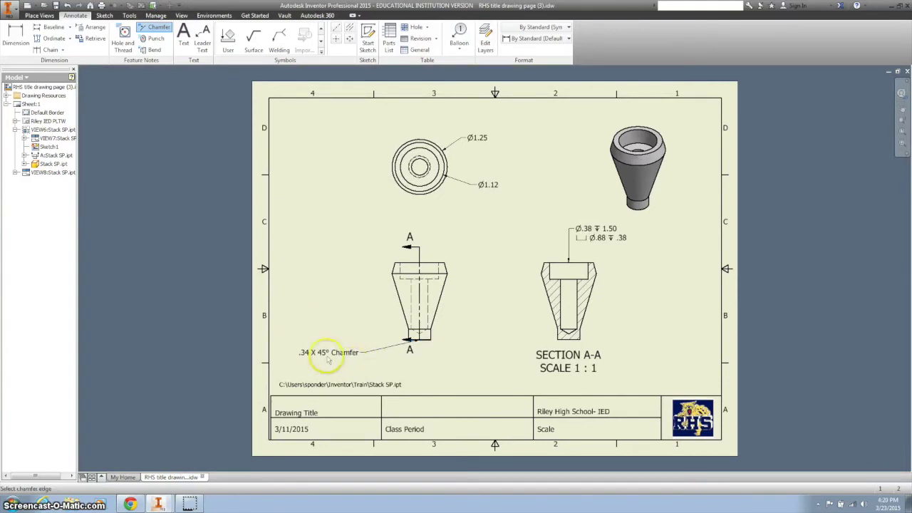
{"action": "left_click", "coordinate": [15, 37]}
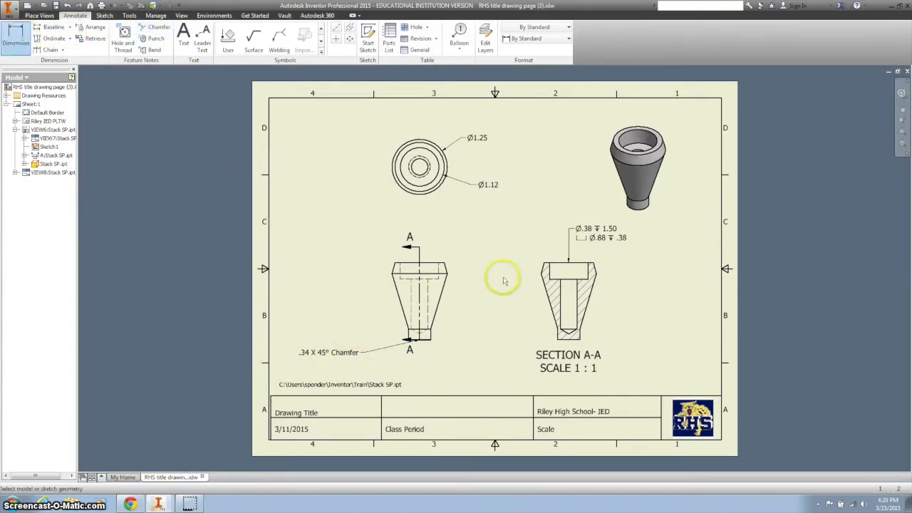
Add the .25 step height and 1.50 tapered-body height dimensions to the front view
{"action": "scroll", "coordinate": [451, 349], "scroll_direction": "up", "scroll_amount": 4}
{"action": "scroll", "coordinate": [436, 346], "scroll_direction": "up", "scroll_amount": 2}
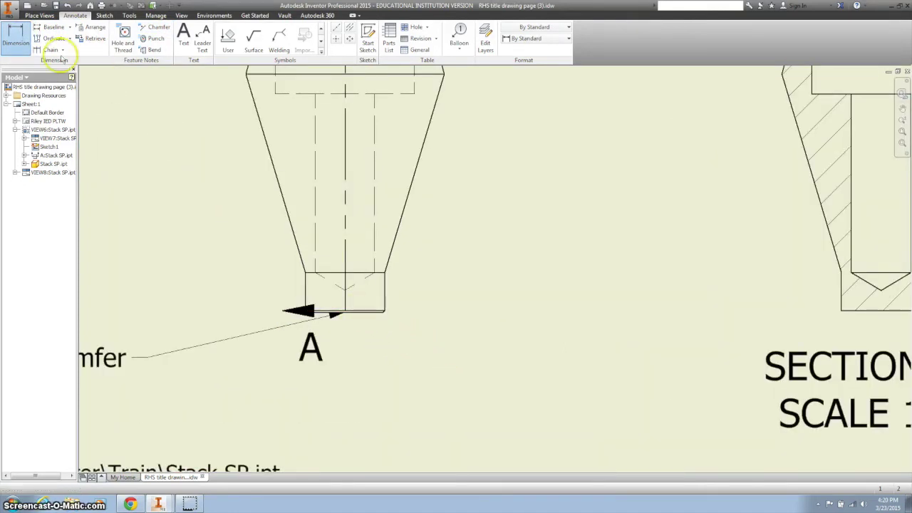
{"action": "left_click", "coordinate": [17, 39]}
{"action": "left_click", "coordinate": [366, 310]}
{"action": "left_click", "coordinate": [360, 272]}
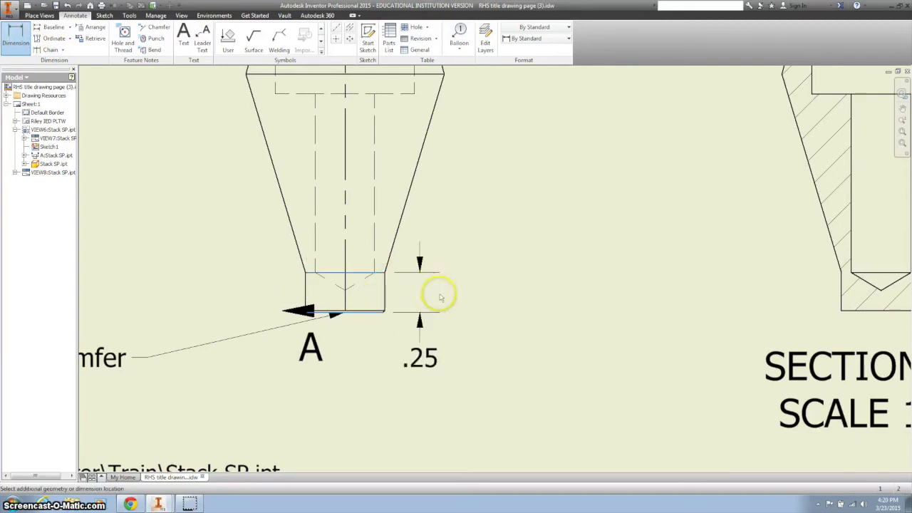
{"action": "left_click", "coordinate": [439, 295]}
{"action": "left_click", "coordinate": [266, 237]}
{"action": "left_click", "coordinate": [441, 82]}
{"action": "left_click", "coordinate": [370, 311]}
{"action": "left_click", "coordinate": [521, 179]}
{"action": "key", "text": "Return"}
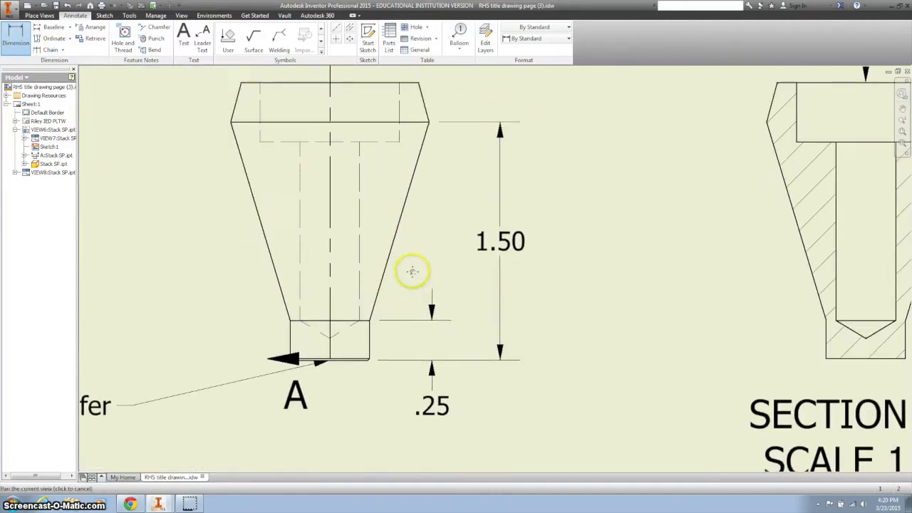
Add the 1.75 overall height dimension to the front view
{"action": "scroll", "coordinate": [413, 271], "scroll_direction": "up", "scroll_amount": 2}
{"action": "left_click", "coordinate": [346, 370]}
{"action": "left_click", "coordinate": [385, 94]}
{"action": "left_click", "coordinate": [588, 153]}
{"action": "left_click", "coordinate": [260, 234]}
{"action": "scroll", "coordinate": [188, 240], "scroll_direction": "down", "scroll_amount": 2}
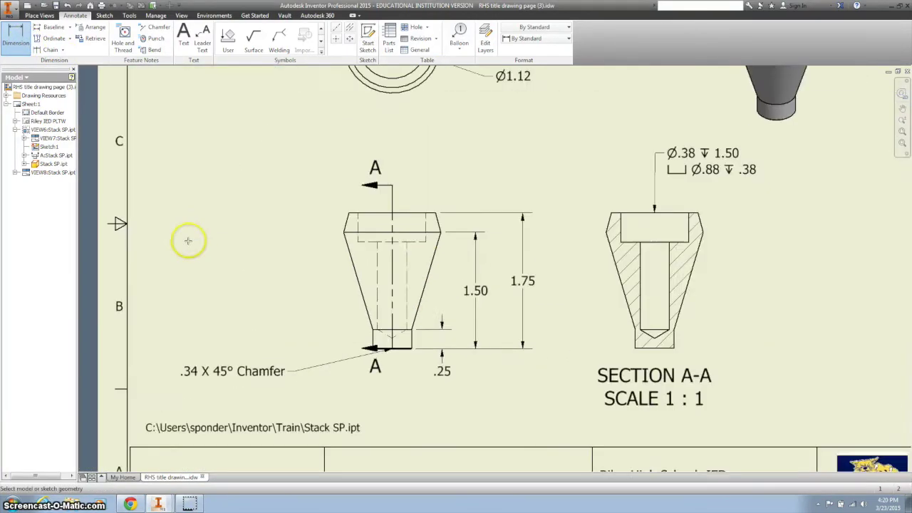
{"action": "scroll", "coordinate": [304, 205], "scroll_direction": "down", "scroll_amount": 3}
{"action": "scroll", "coordinate": [425, 358], "scroll_direction": "up", "scroll_amount": 2}
{"action": "scroll", "coordinate": [426, 358], "scroll_direction": "up", "scroll_amount": 2}
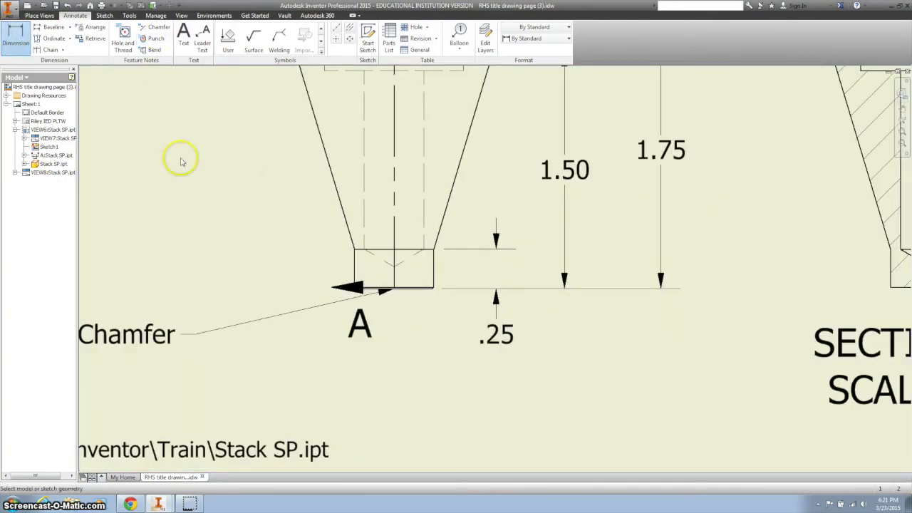
Dimension the bottom step's width as .50 below the part
{"action": "left_click", "coordinate": [354, 267]}
{"action": "left_click", "coordinate": [432, 268]}
{"action": "left_click", "coordinate": [374, 394]}
{"action": "scroll", "coordinate": [261, 238], "scroll_direction": "down", "scroll_amount": 2}
{"action": "scroll", "coordinate": [260, 238], "scroll_direction": "down", "scroll_amount": 3}
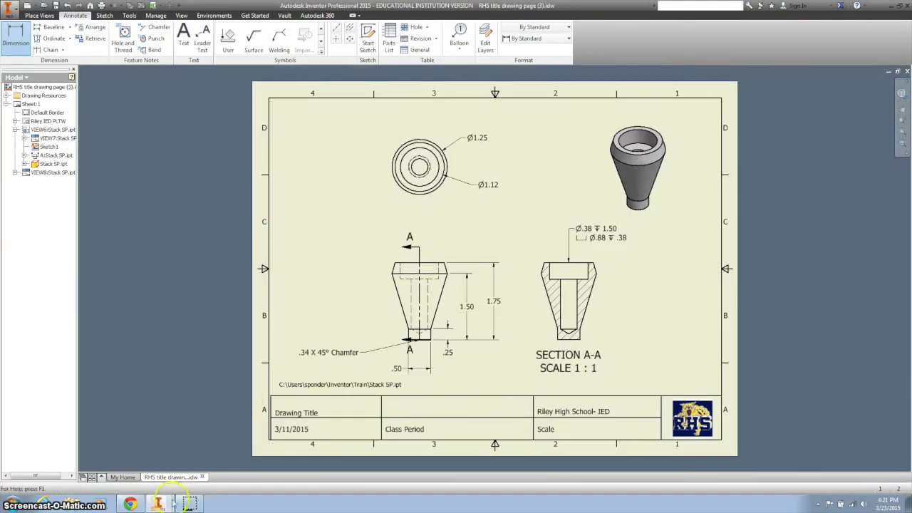
Recheck the Part #2: Stack reference drawing in the Google Docs handout, then return to Inventor
{"action": "left_click", "coordinate": [130, 503]}
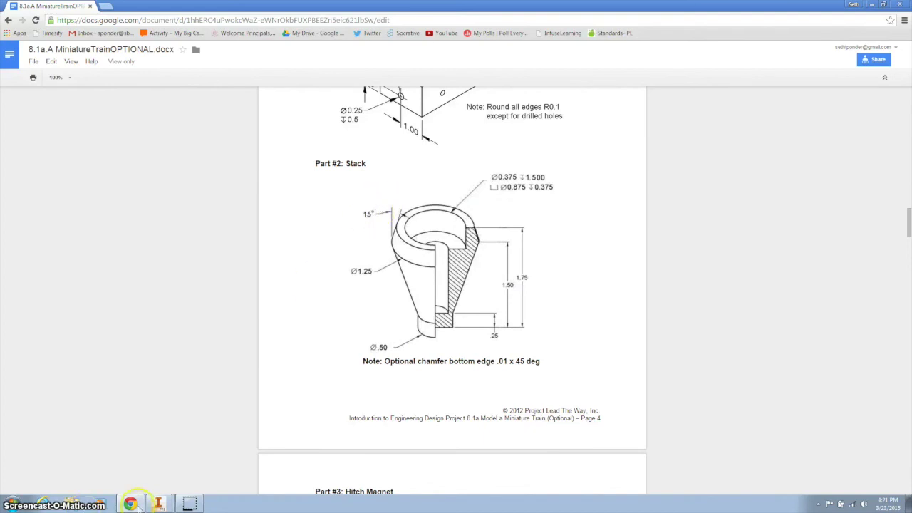
{"action": "left_click", "coordinate": [165, 484]}
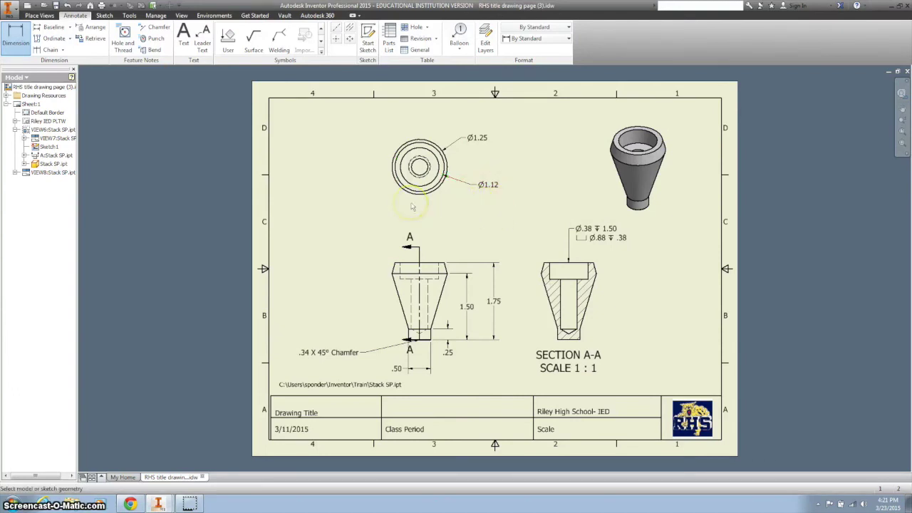
Begin saving the drawing as Stack Drawing SP.idw in the Train folder
{"action": "key", "text": "t"}
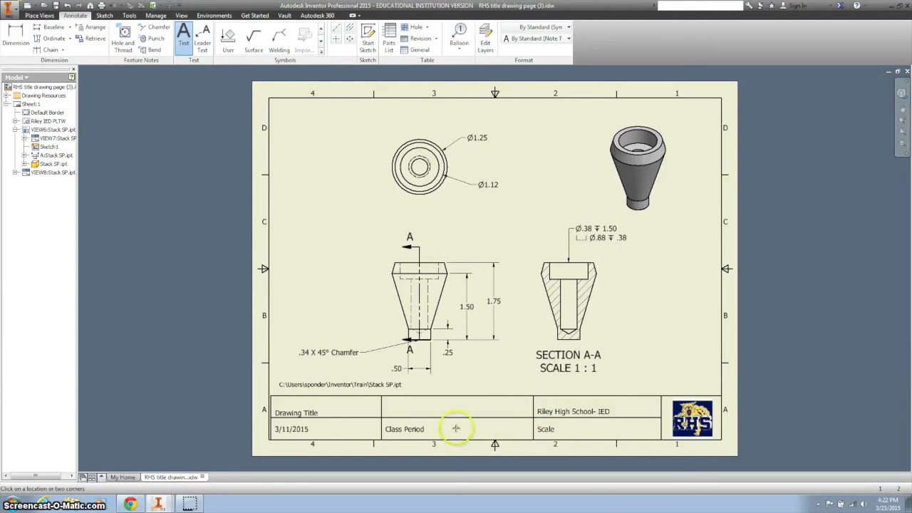
{"action": "left_click", "coordinate": [12, 9]}
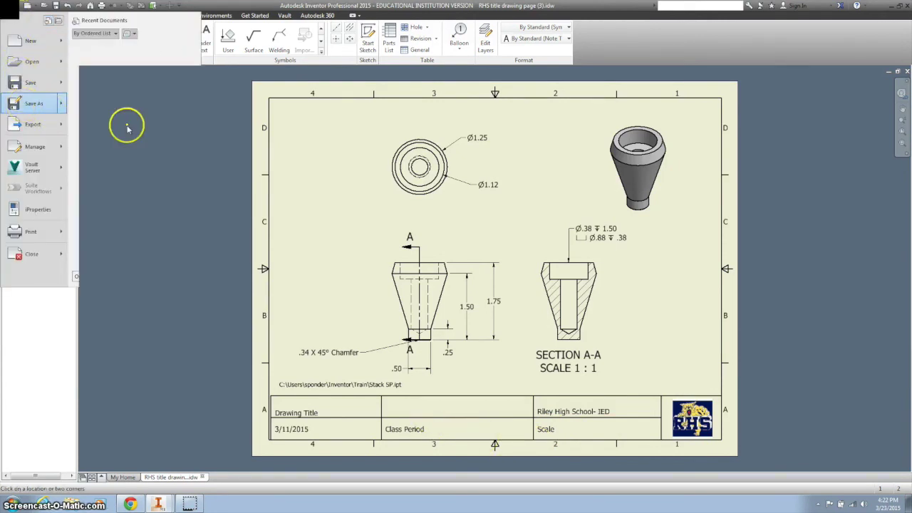
{"action": "left_click", "coordinate": [127, 128]}
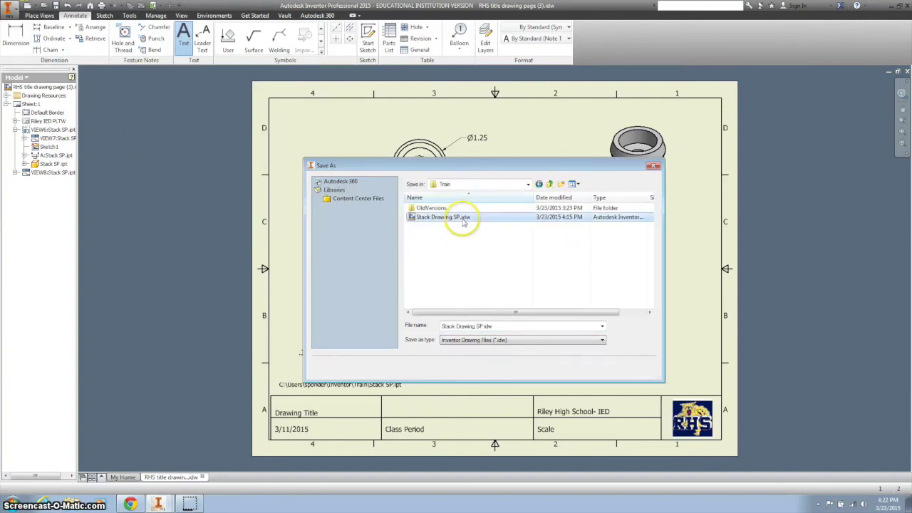